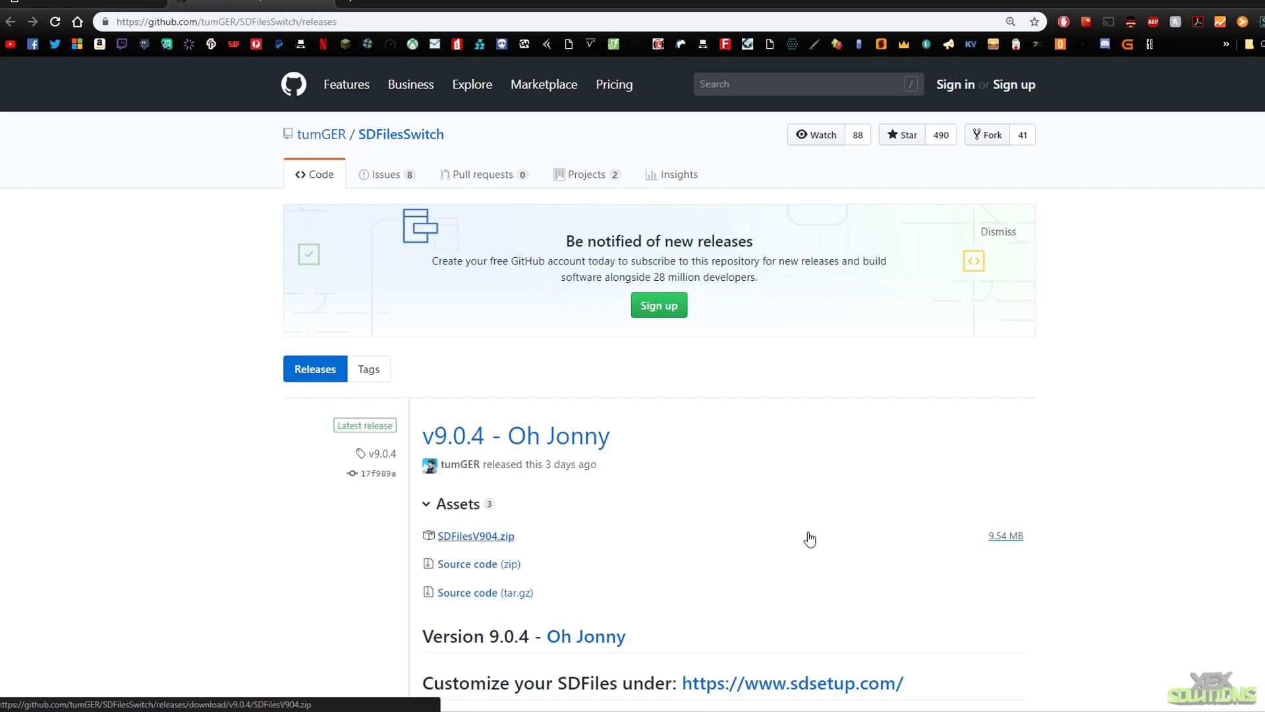
Scroll down the v9.0.4 release page to the SDFilesV904.zip asset.
{"action": "scroll", "coordinate": [810, 539], "scroll_direction": "down", "scroll_amount": 1}
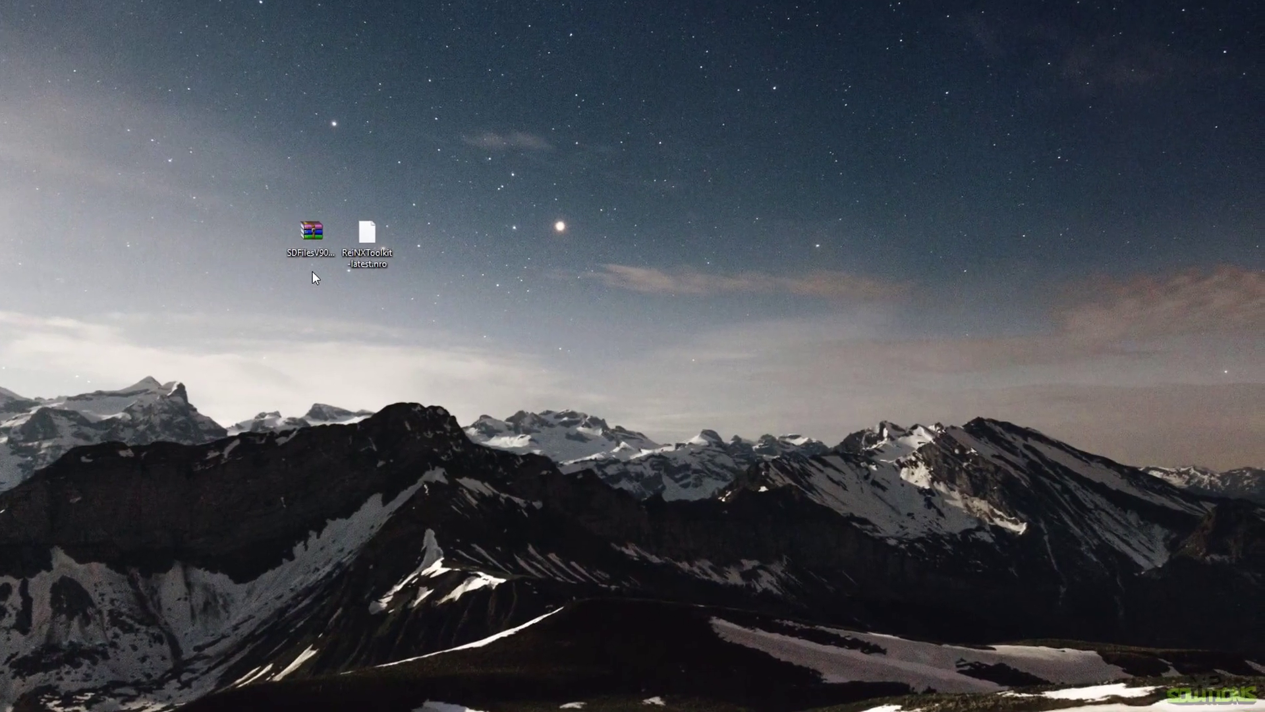
Extract SDFilesV904.zip into an SDFilesV904 folder on the desktop.
{"action": "double_click", "coordinate": [313, 231]}
{"action": "right_click", "coordinate": [314, 232]}
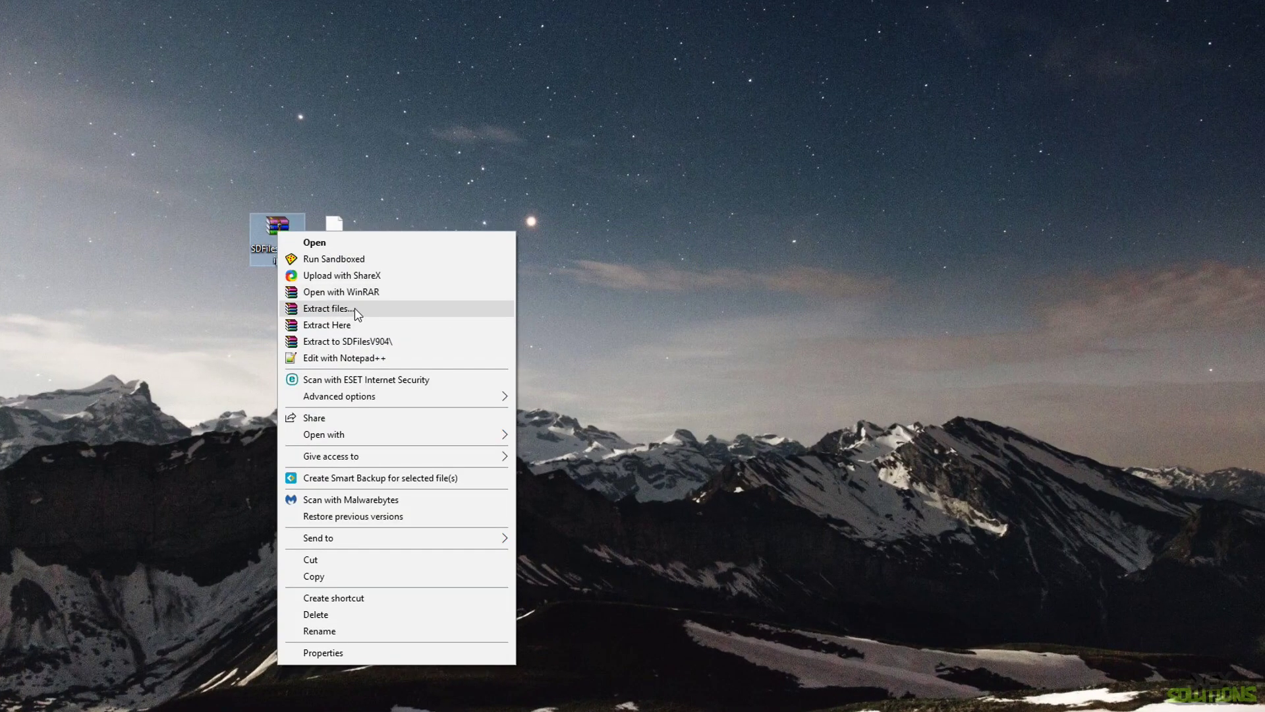
{"action": "left_click", "coordinate": [350, 342]}
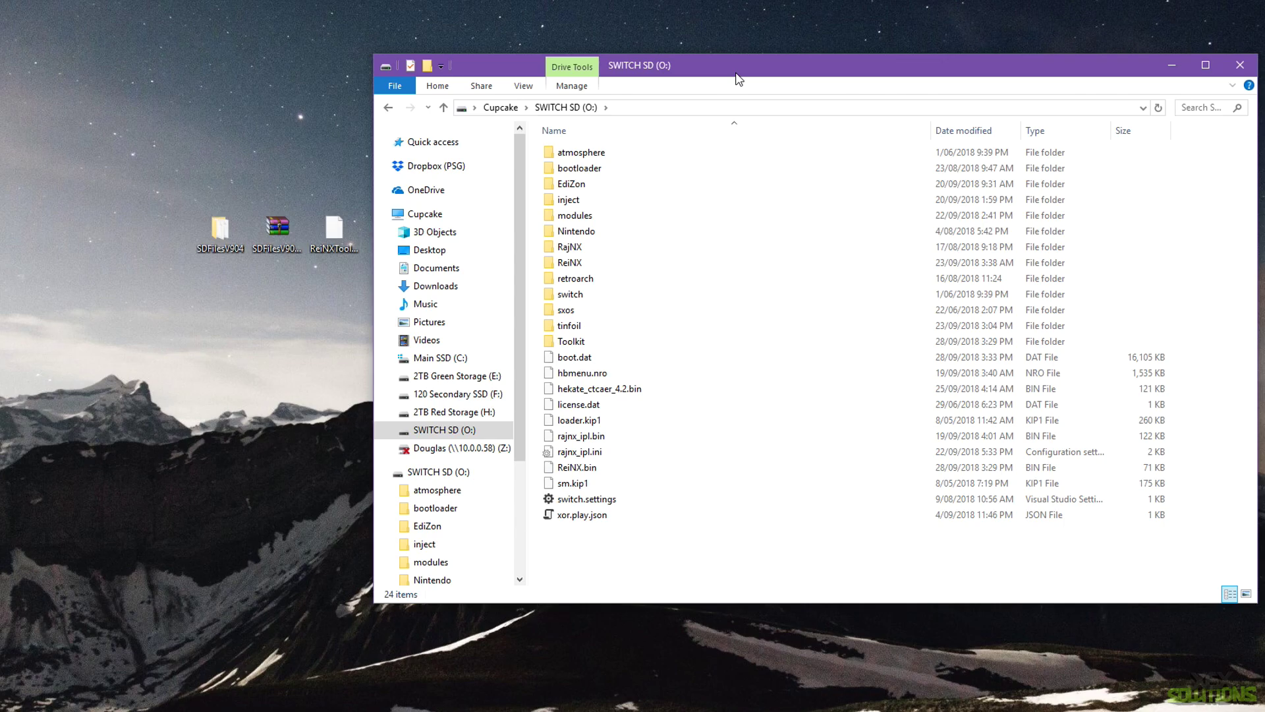
Open the extracted SDFilesV904 folder, select all 11 items, then close its window.
{"action": "double_click", "coordinate": [222, 228]}
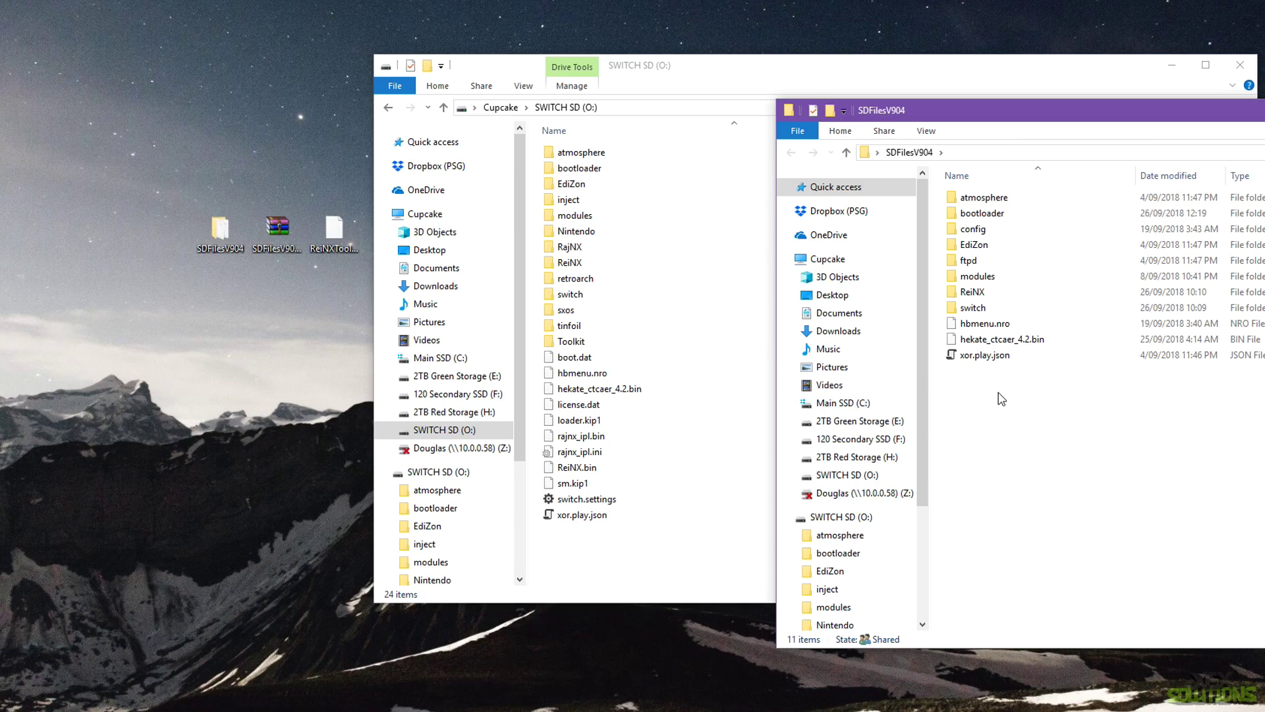
{"action": "left_click_drag", "start_coordinate": [1031, 429], "coordinate": [1054, 307]}
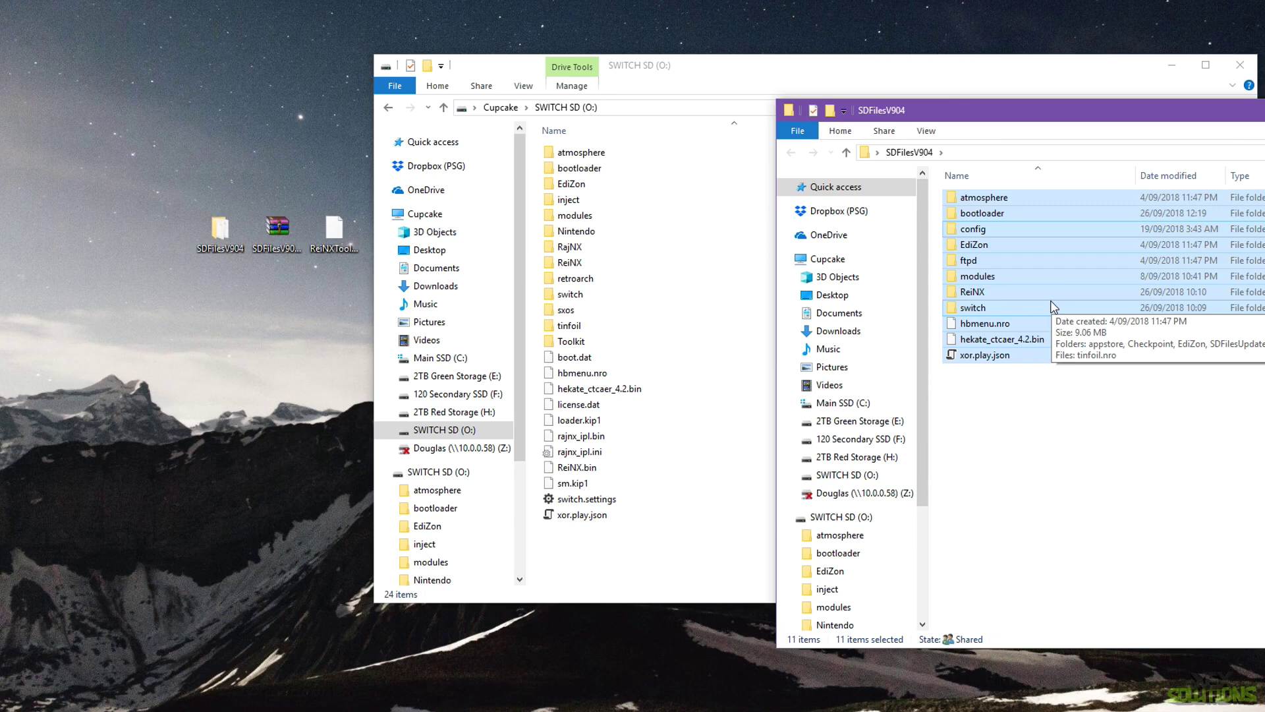
{"action": "key", "text": "alt+F4"}
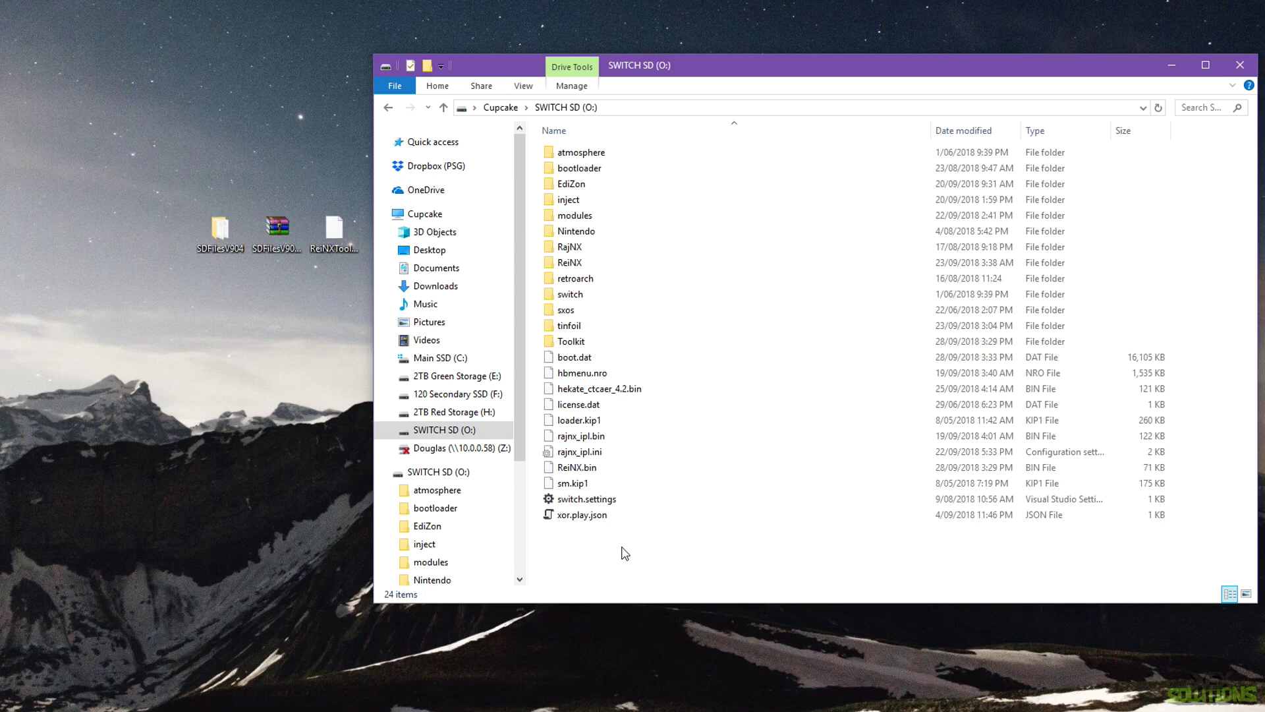
Copy ReiNXToolkit-latest.nro into the SD card's switch folder, replacing the older copy.
{"action": "double_click", "coordinate": [593, 295]}
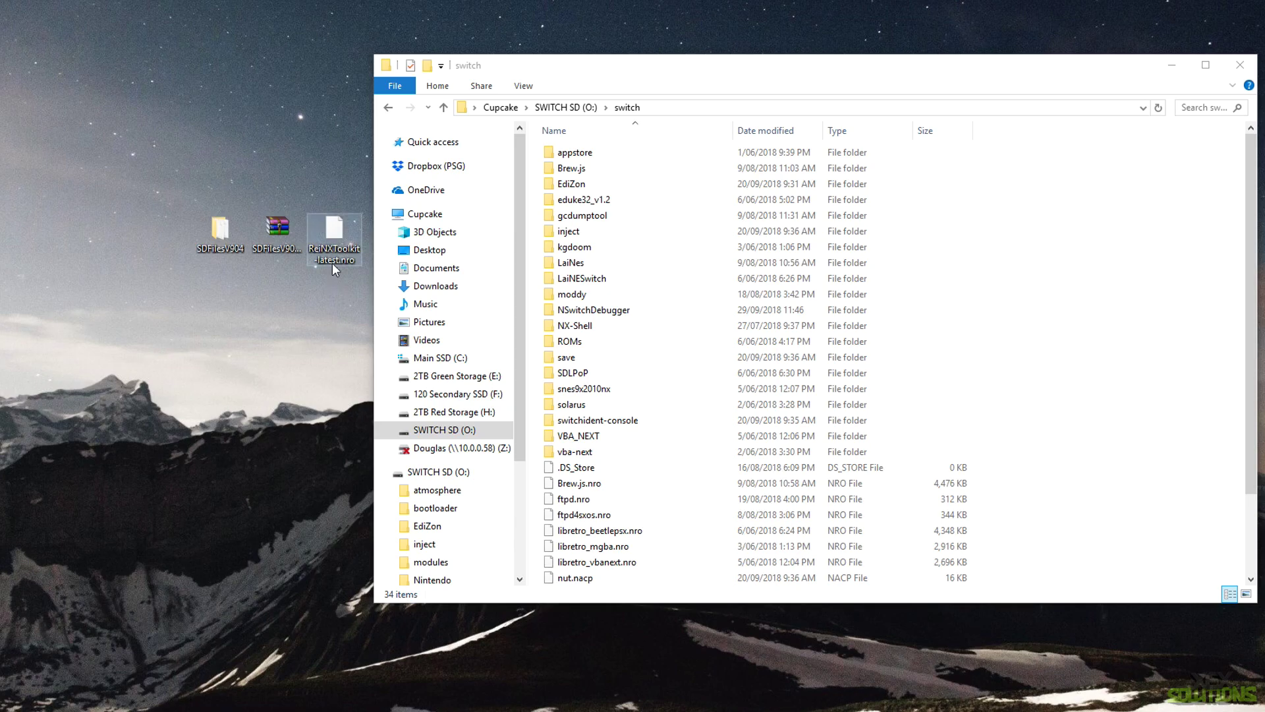
{"action": "left_click_drag", "start_coordinate": [339, 223], "coordinate": [740, 524]}
{"action": "left_click", "coordinate": [598, 353]}
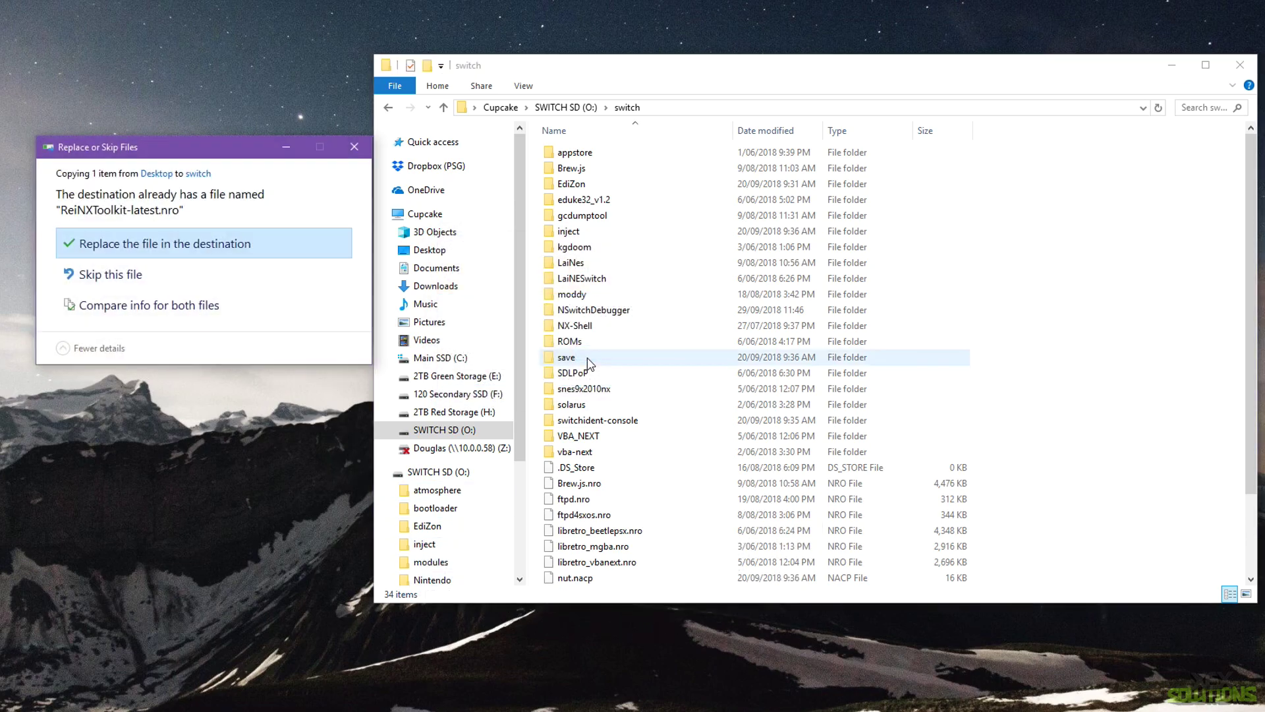
{"action": "left_click", "coordinate": [269, 248]}
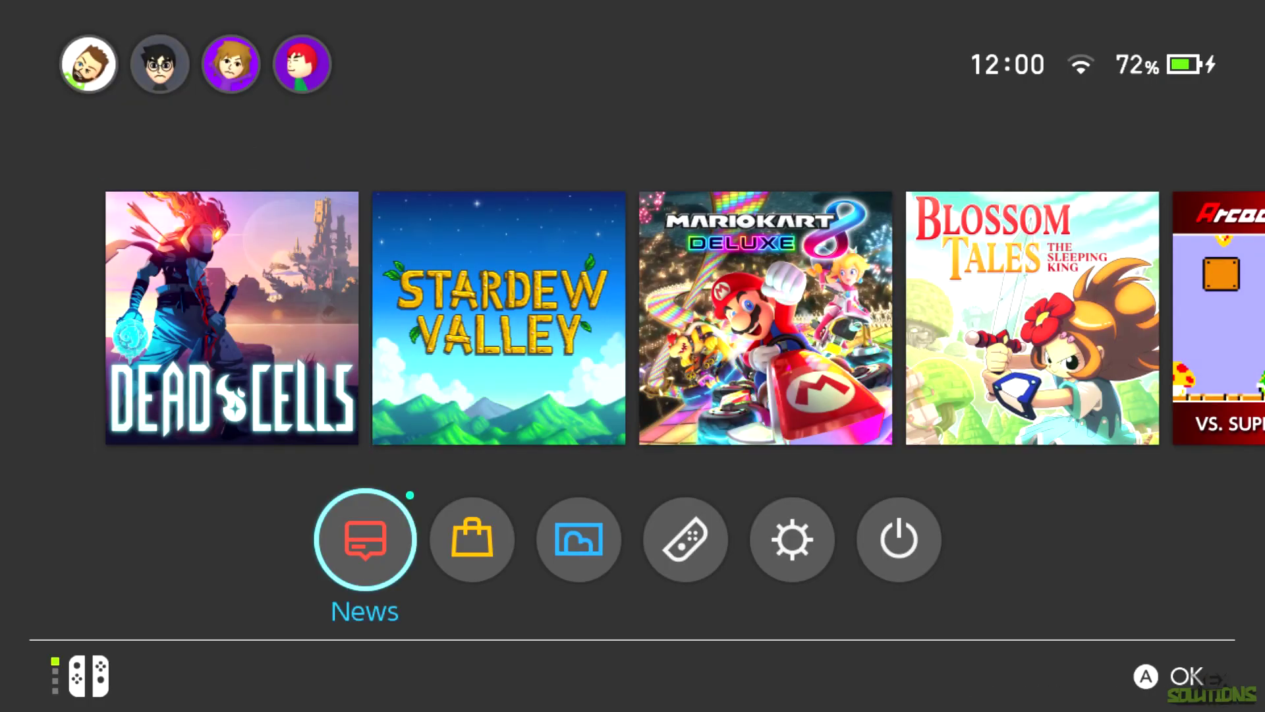
Open hbmenu through the Album entry and launch ReiNX Toolkit from it.
{"action": "key", "text": "Right"}
{"action": "key", "text": "Right"}
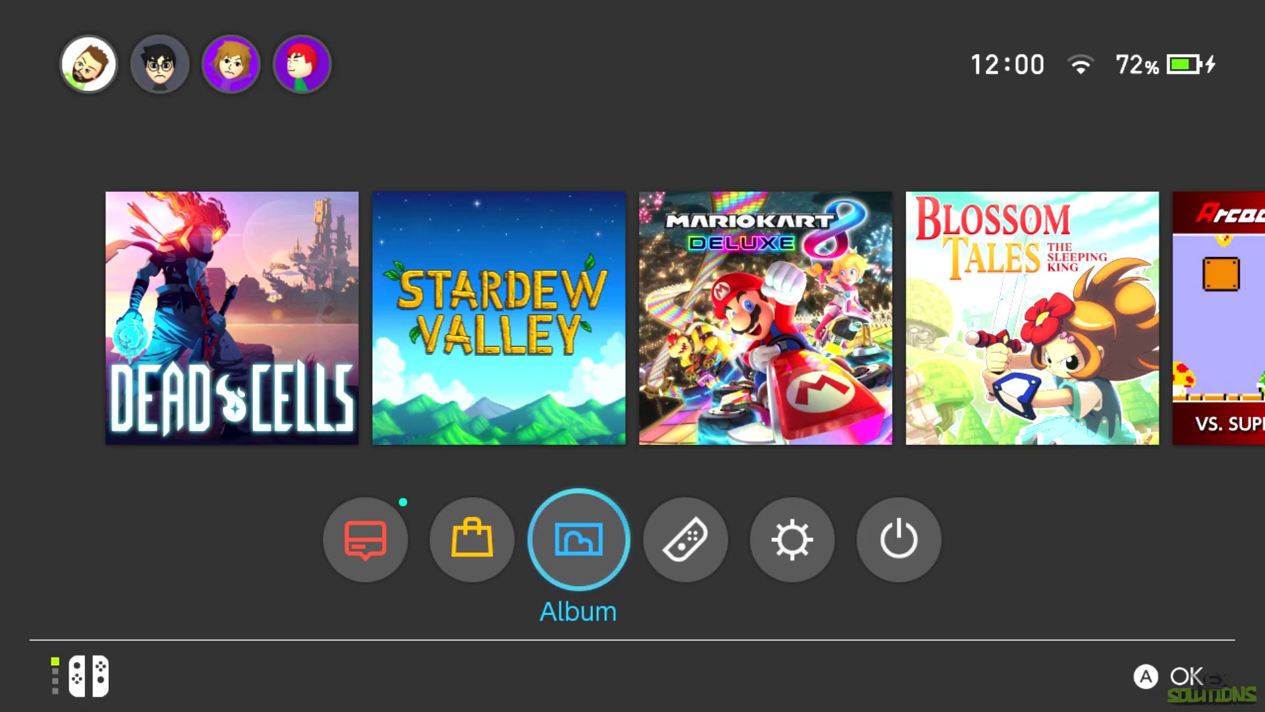
{"action": "key", "text": "Return"}
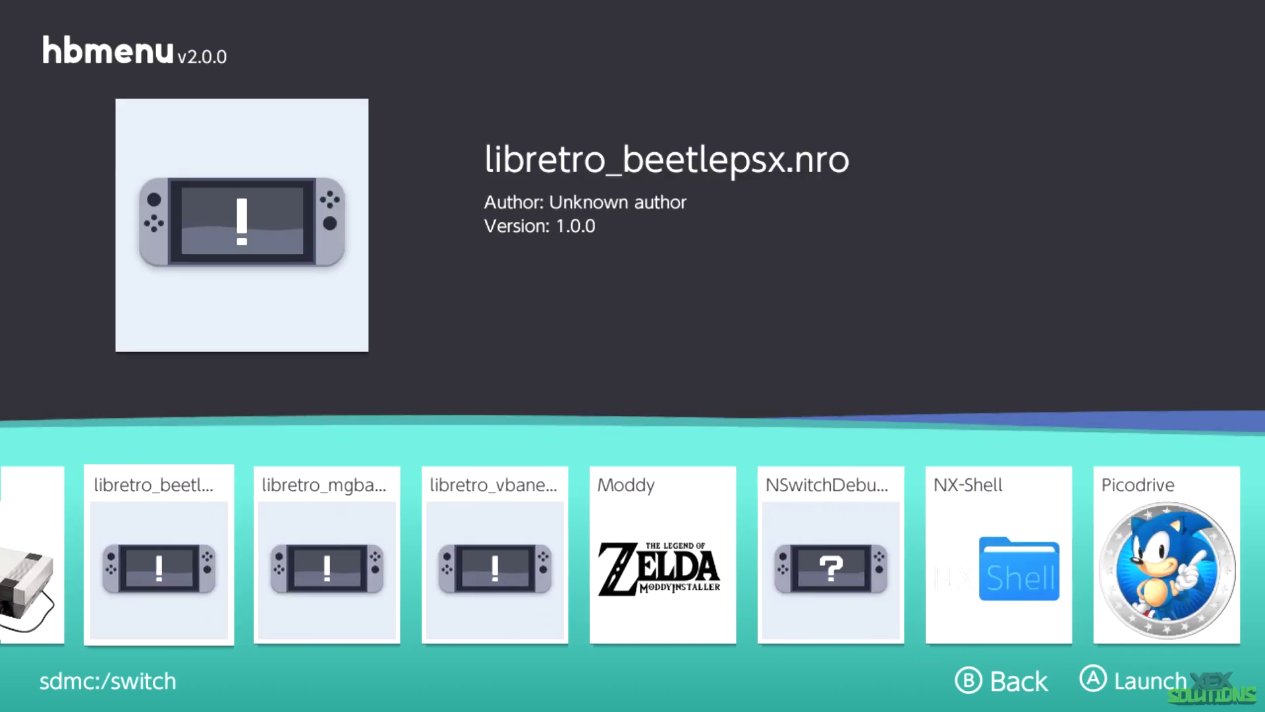
{"action": "key", "text": "Right"}
{"action": "key", "text": "Right"}
{"action": "key", "text": "Right"}
{"action": "key", "text": "Right"}
{"action": "key", "text": "Right"}
{"action": "key", "text": "Right"}
{"action": "key", "text": "Right"}
{"action": "key", "text": "Right"}
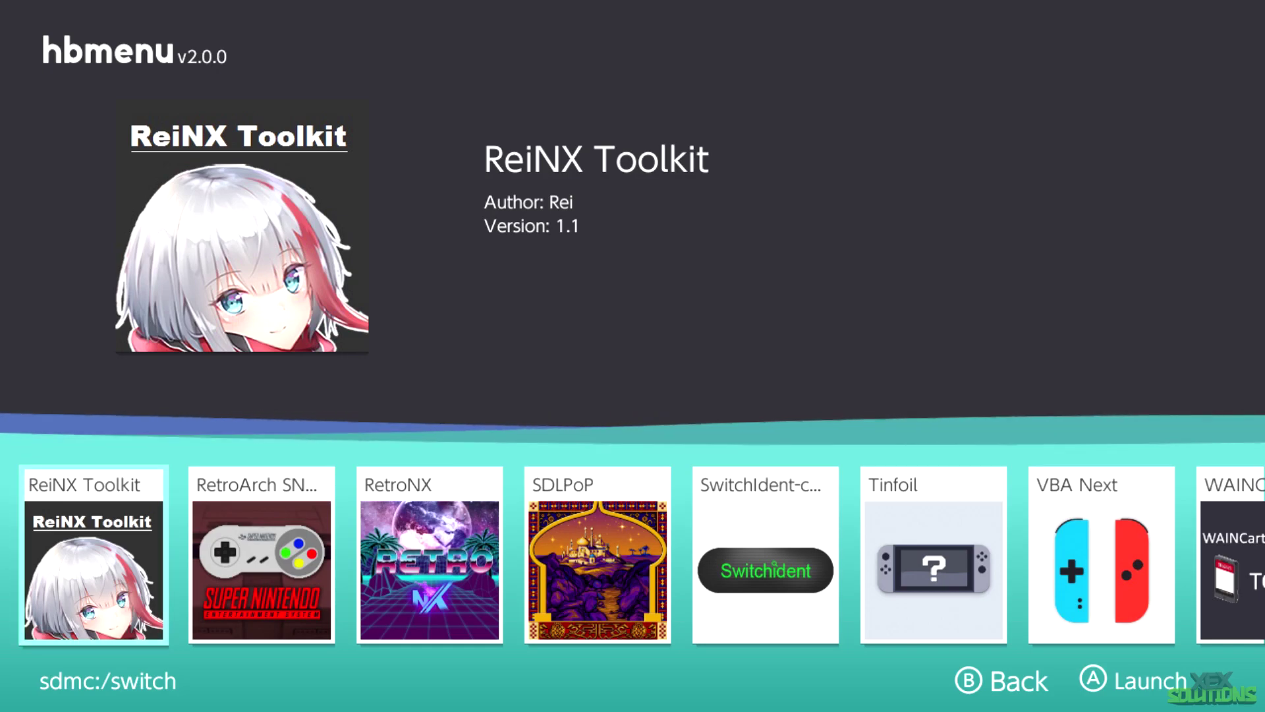
{"action": "key", "text": "a"}
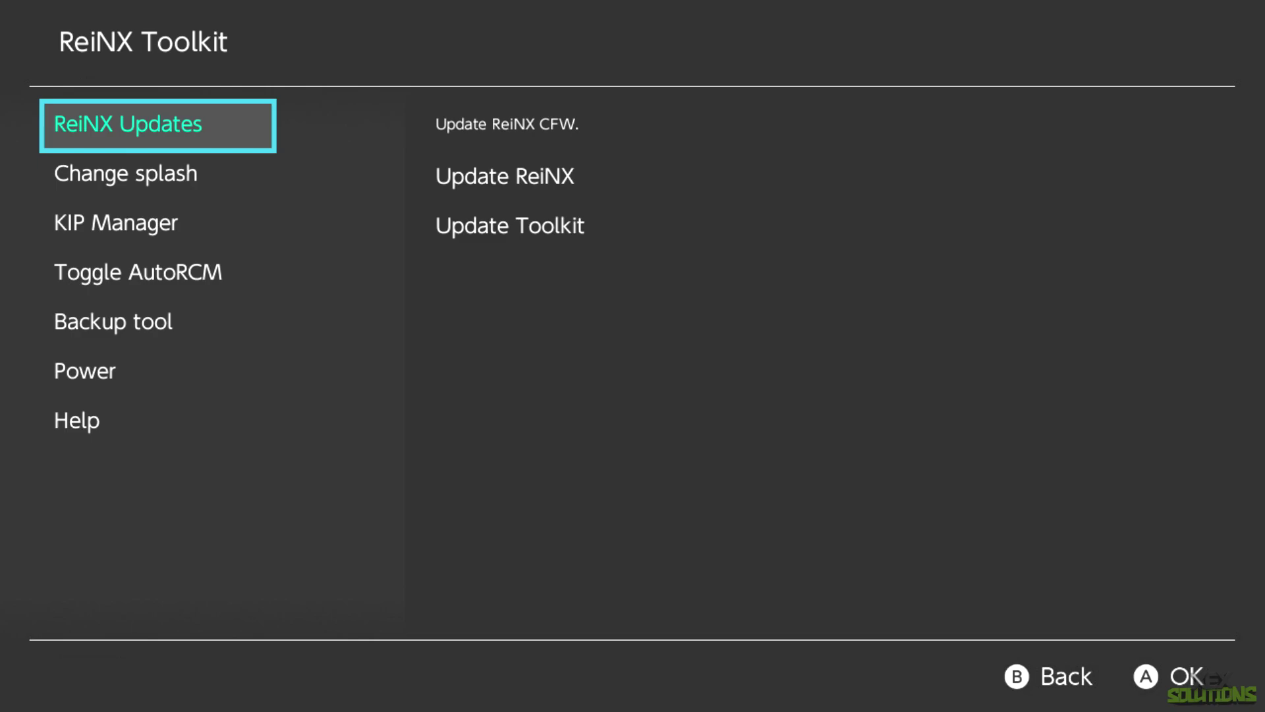
Browse splash, KIP Manager, AutoRCM, Backup, Power and Help, then show About with version 1.1.
{"action": "key", "text": "Down"}
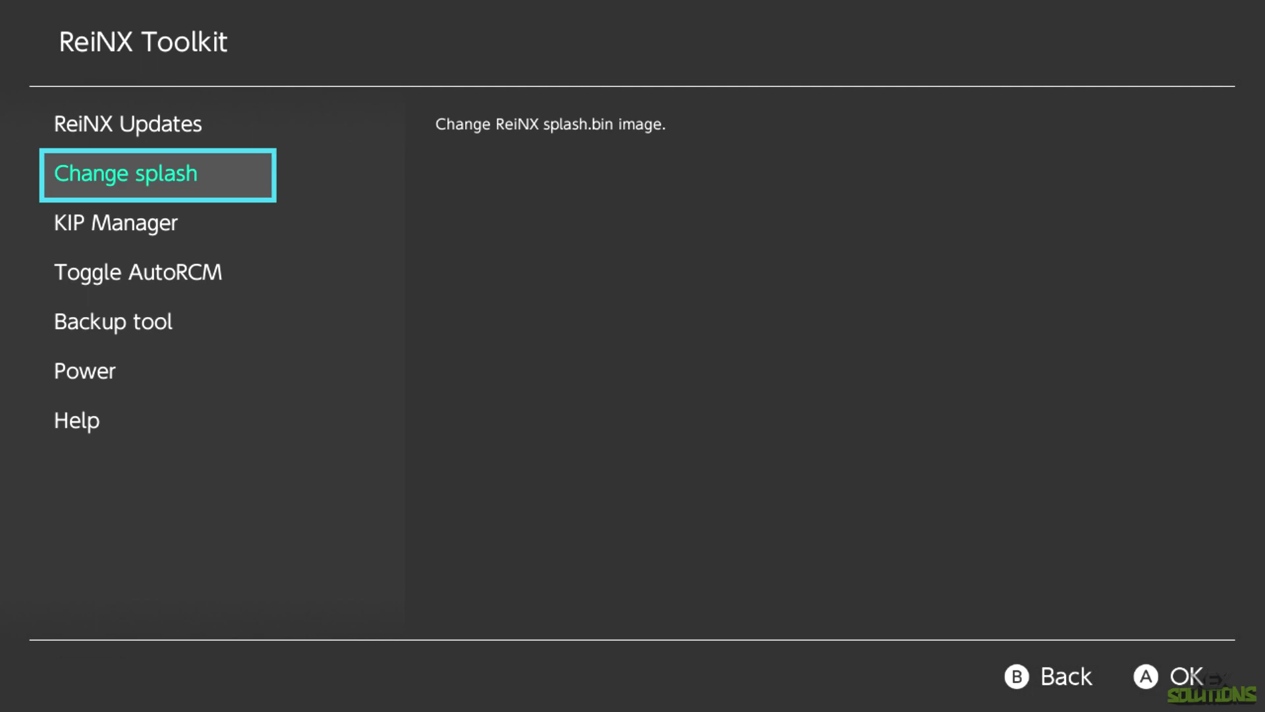
{"action": "key", "text": "Down"}
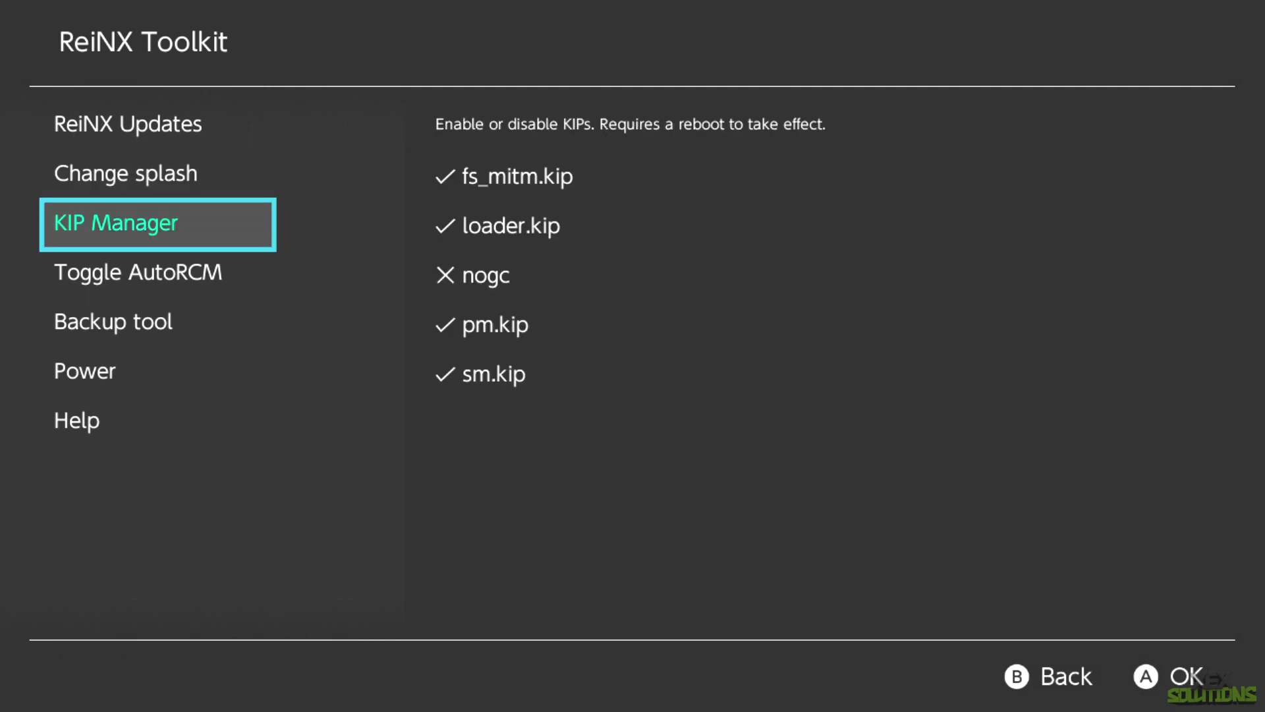
{"action": "key", "text": "Down"}
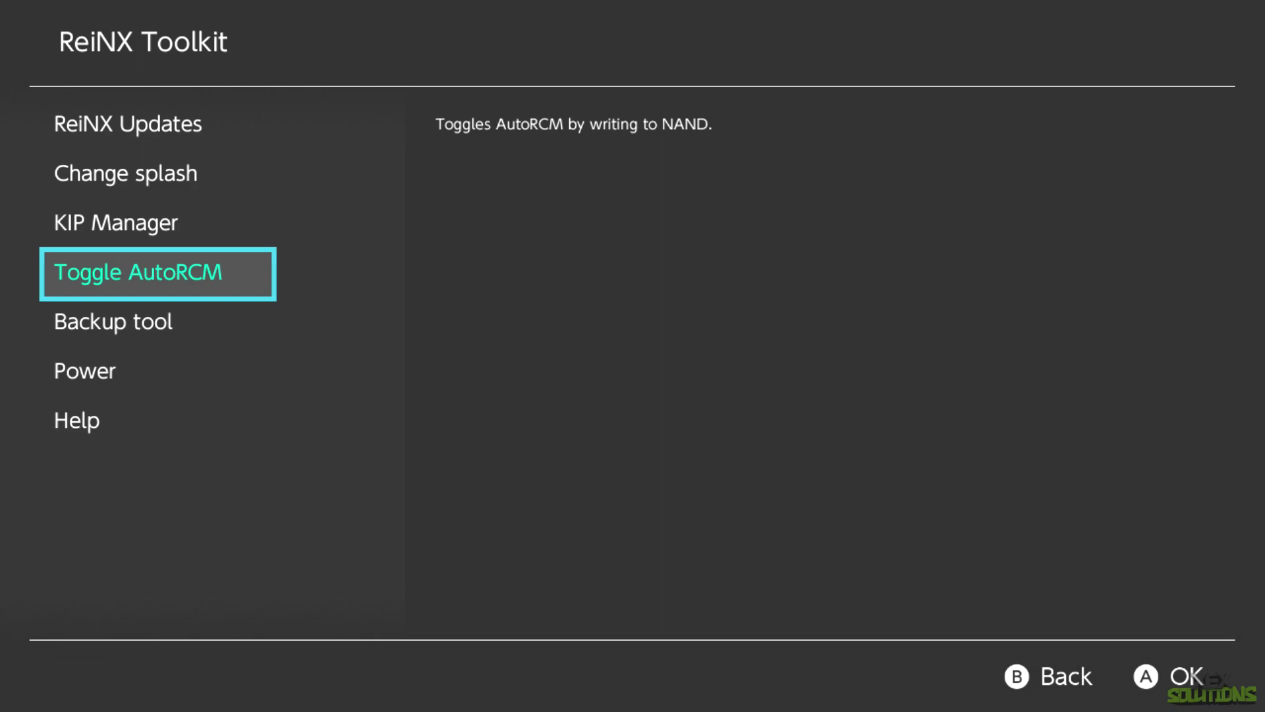
{"action": "key", "text": "Down"}
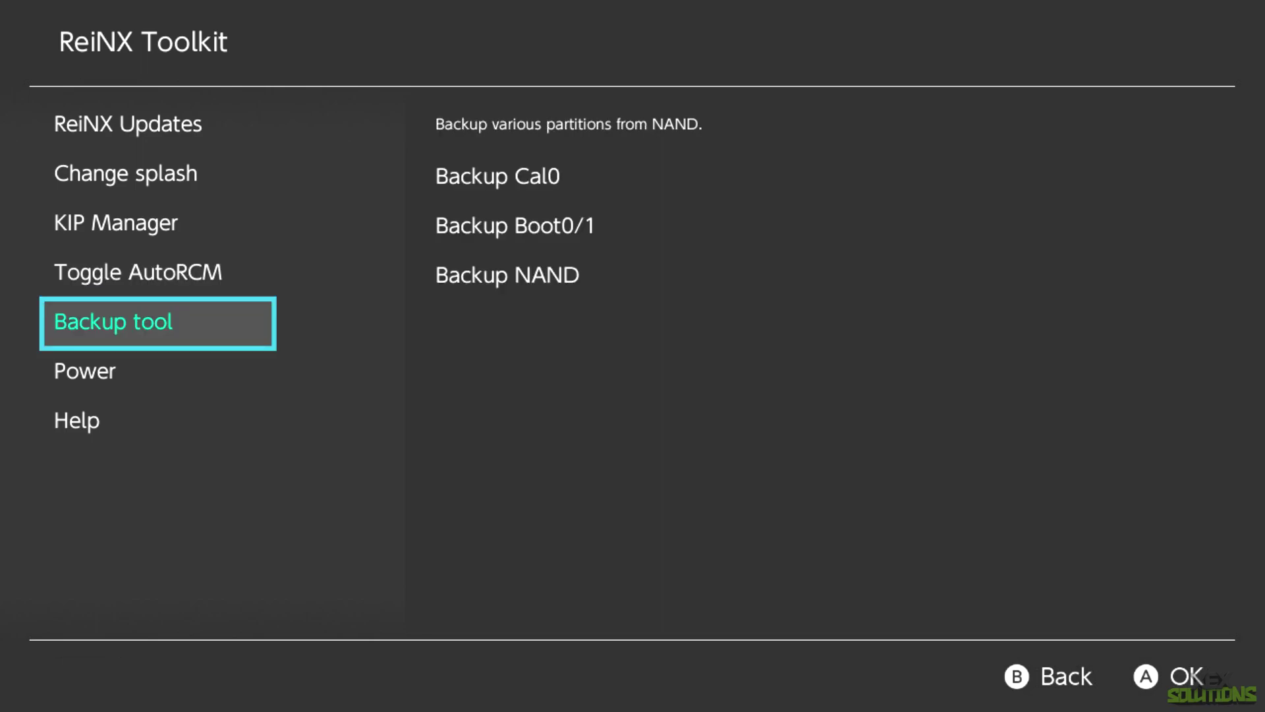
{"action": "key", "text": "Down"}
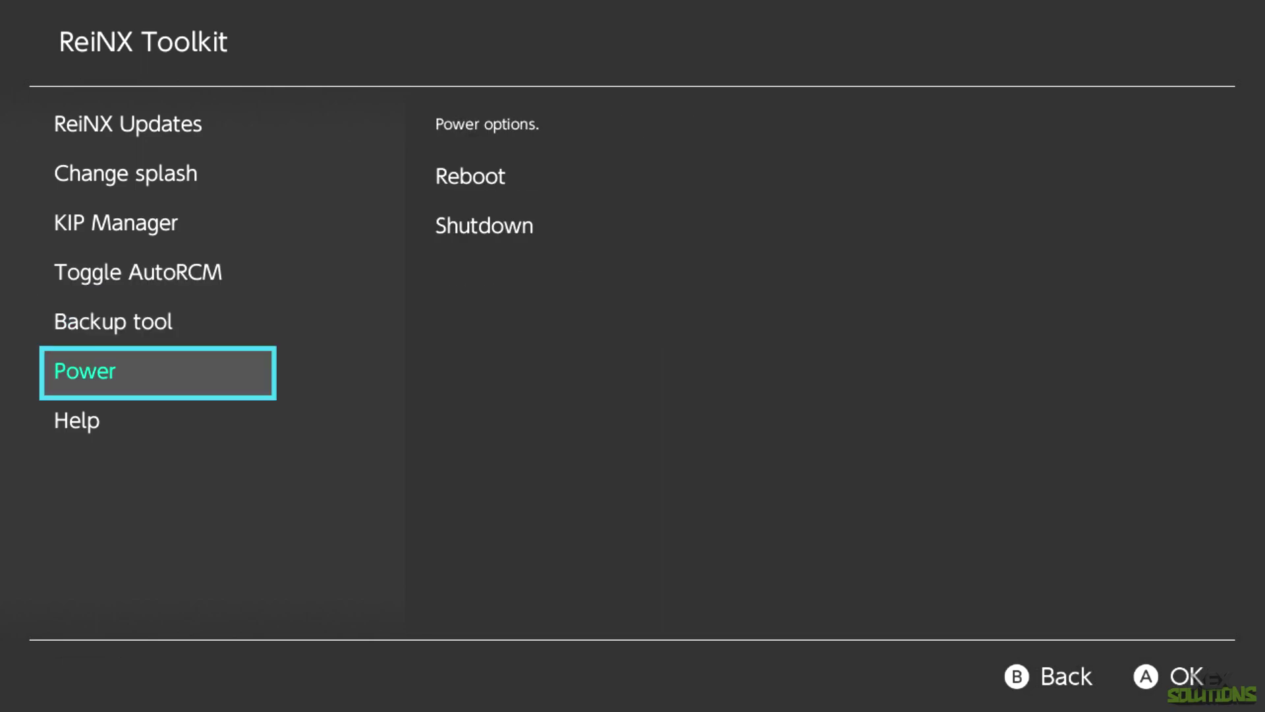
{"action": "key", "text": "Down"}
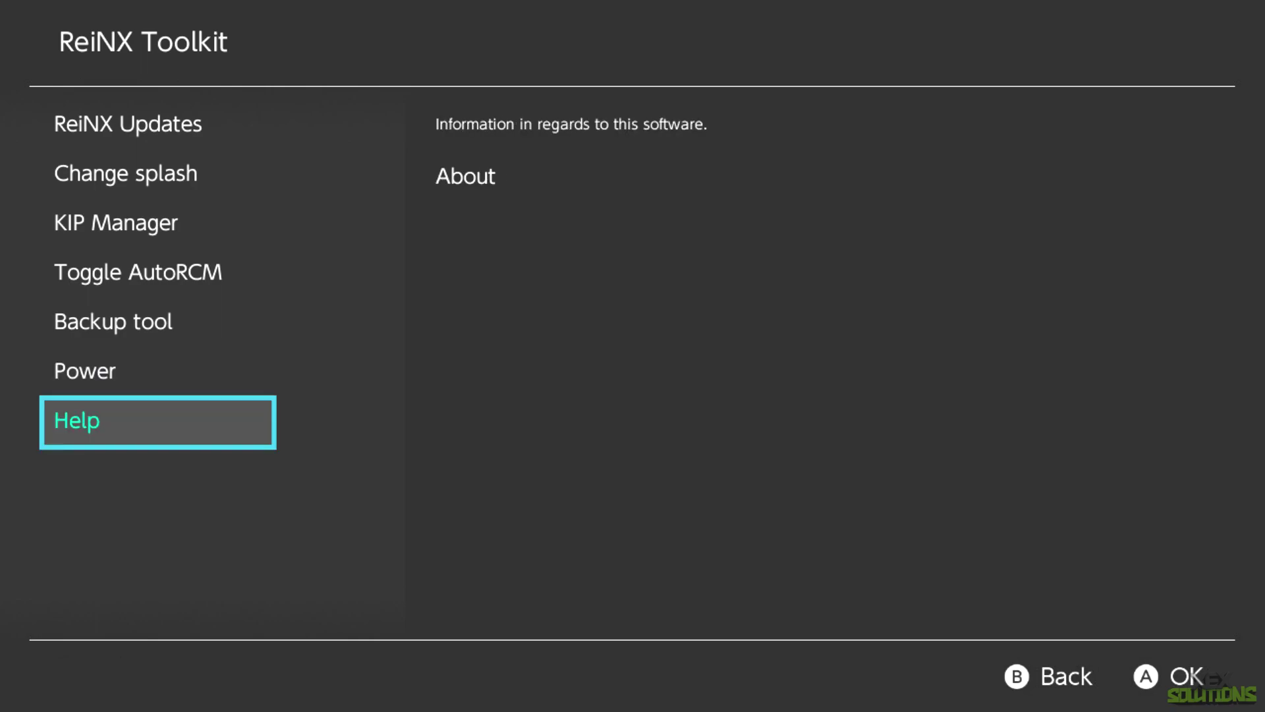
{"action": "key", "text": "Right"}
{"action": "key", "text": "Return"}
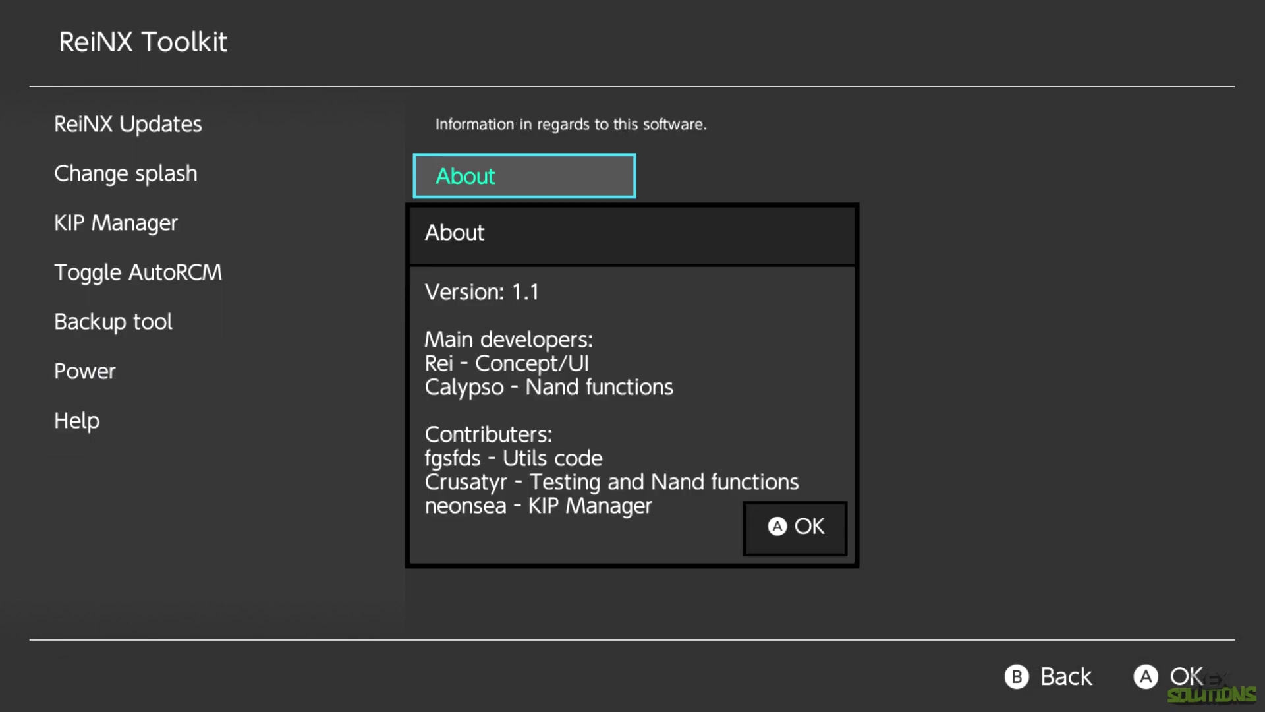